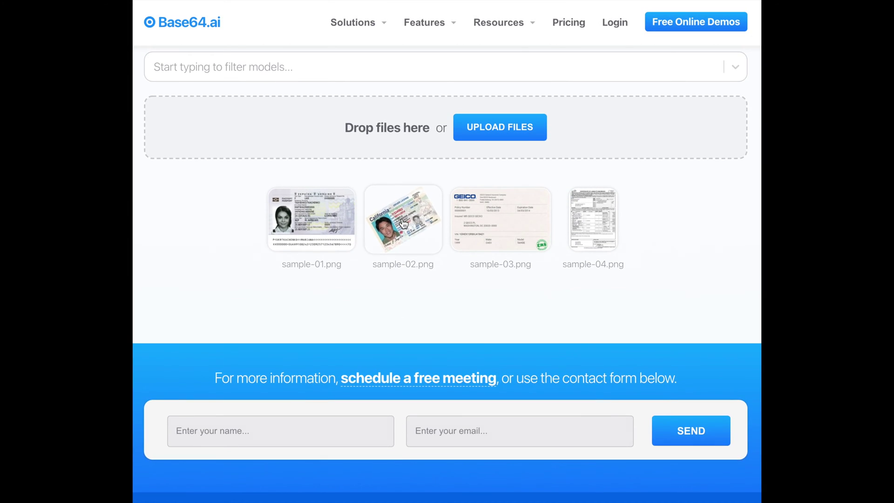
Step: Extract data from the rotated California driver license sample (sample-02.png) and review its fields
{"action": "left_click", "coordinate": [403, 217]}
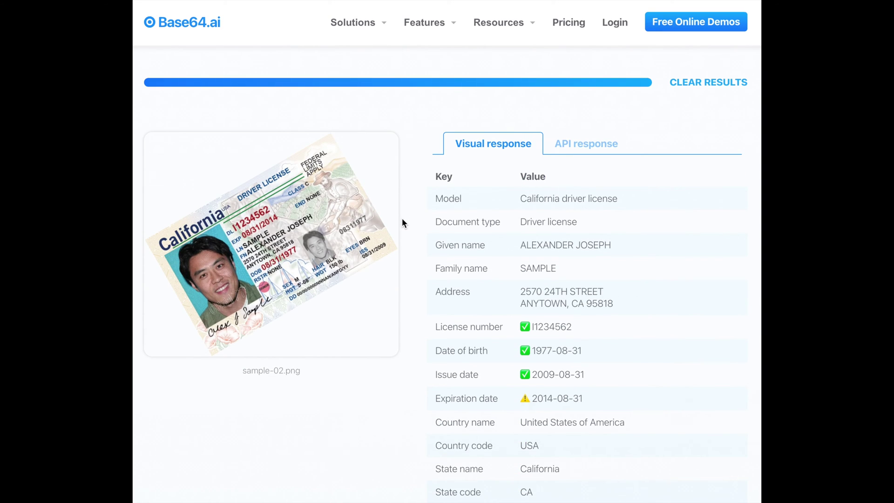
{"action": "scroll", "coordinate": [401, 218], "scroll_direction": "down", "scroll_amount": 1}
{"action": "scroll", "coordinate": [401, 218], "scroll_direction": "down", "scroll_amount": 1}
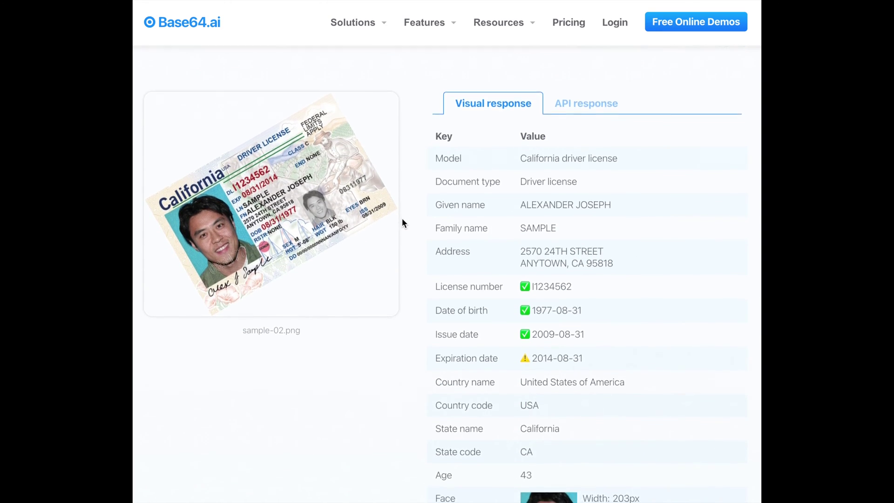
{"action": "scroll", "coordinate": [401, 218], "scroll_direction": "down", "scroll_amount": 2}
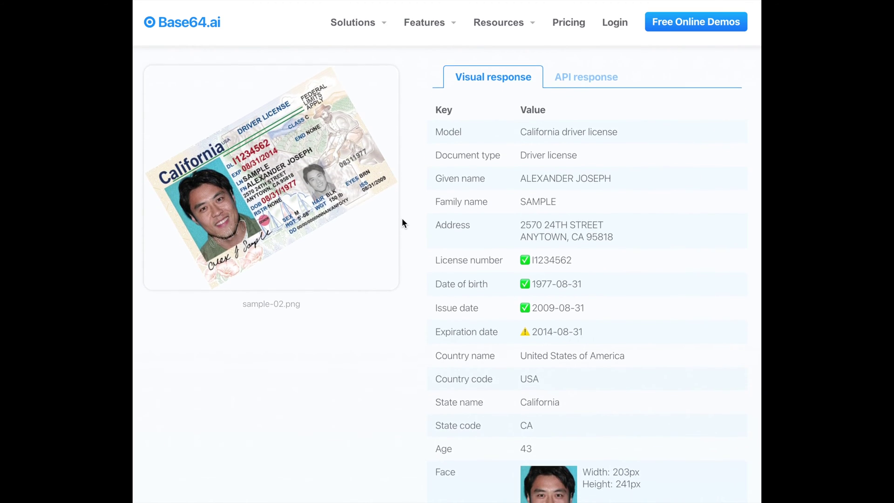
{"action": "scroll", "coordinate": [401, 218], "scroll_direction": "down", "scroll_amount": 2}
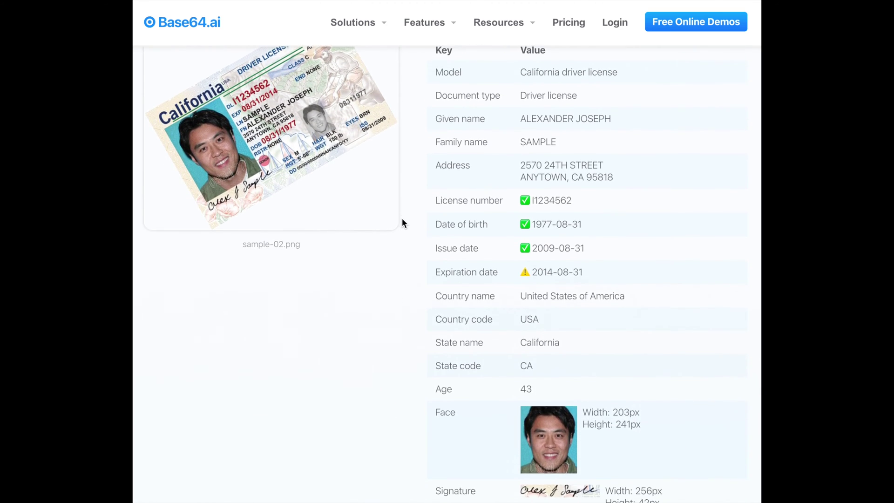
{"action": "scroll", "coordinate": [402, 219], "scroll_direction": "down", "scroll_amount": 2}
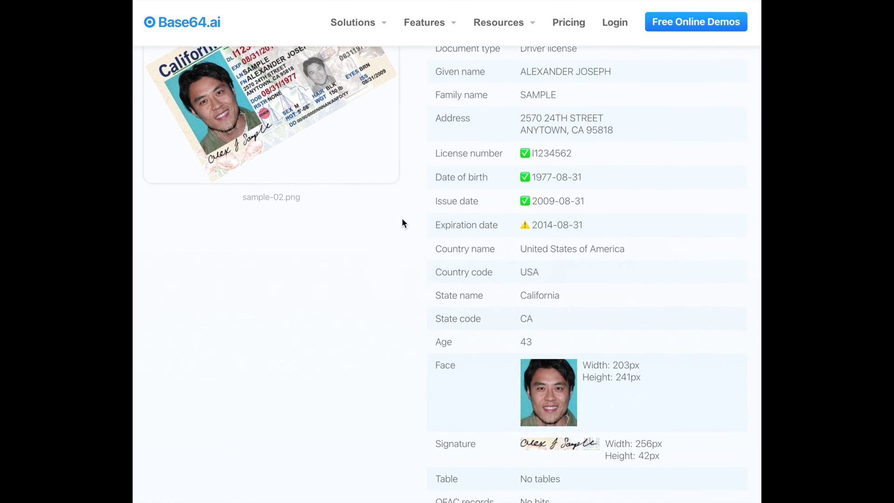
{"action": "scroll", "coordinate": [402, 218], "scroll_direction": "down", "scroll_amount": 1}
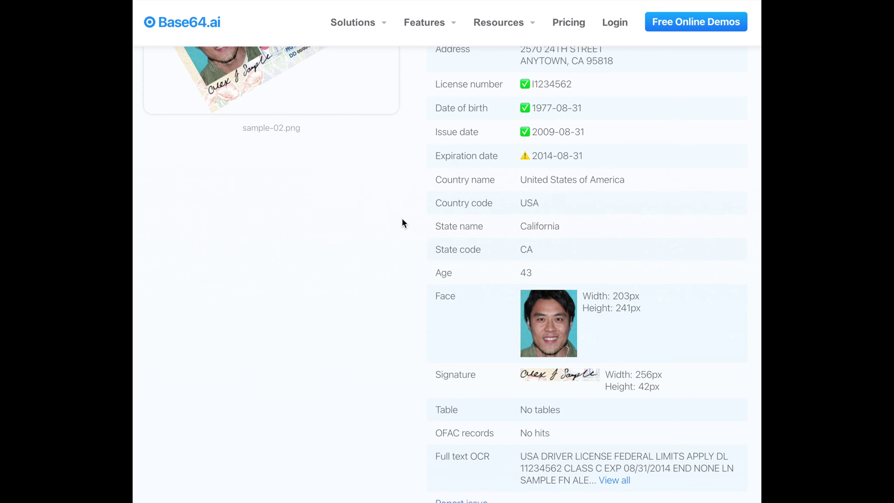
{"action": "scroll", "coordinate": [402, 218], "scroll_direction": "down", "scroll_amount": 1}
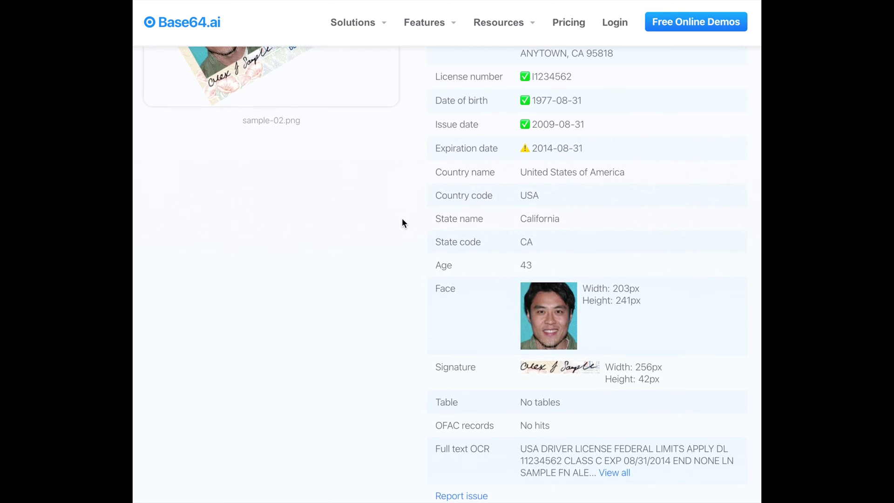
{"action": "scroll", "coordinate": [401, 219], "scroll_direction": "up", "scroll_amount": 5}
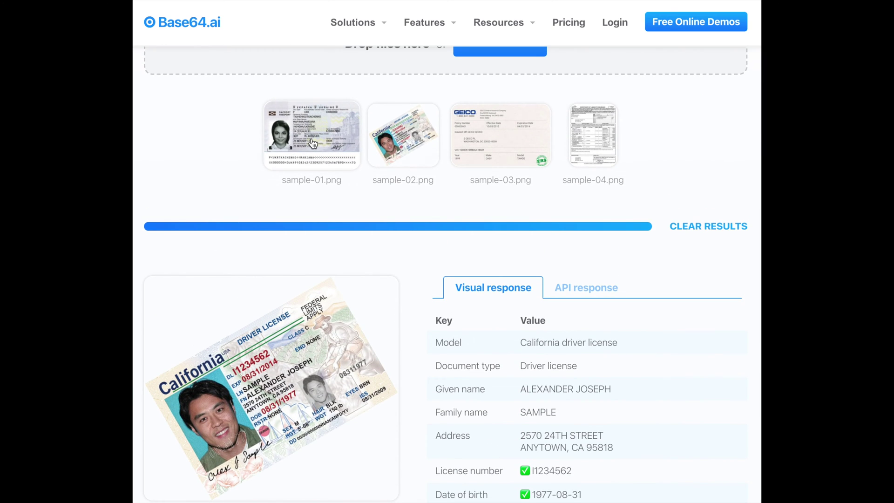
Step: Process the sample-01.png passport document
{"action": "left_click", "coordinate": [314, 143]}
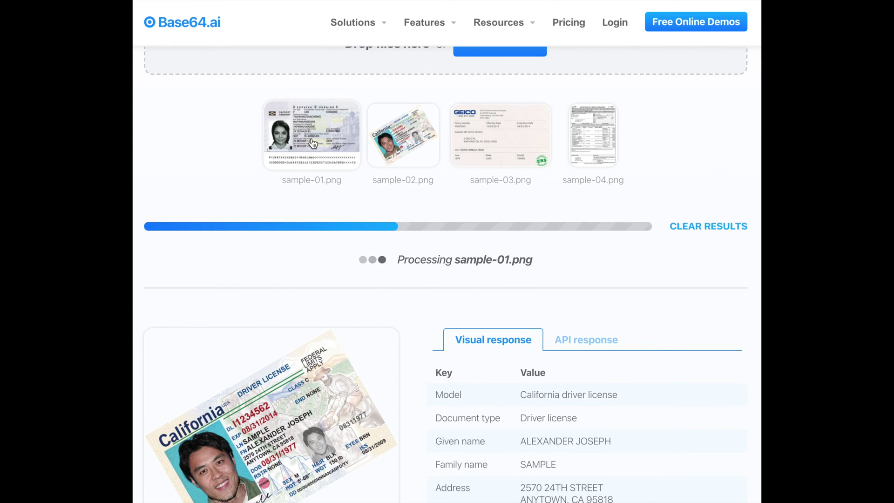